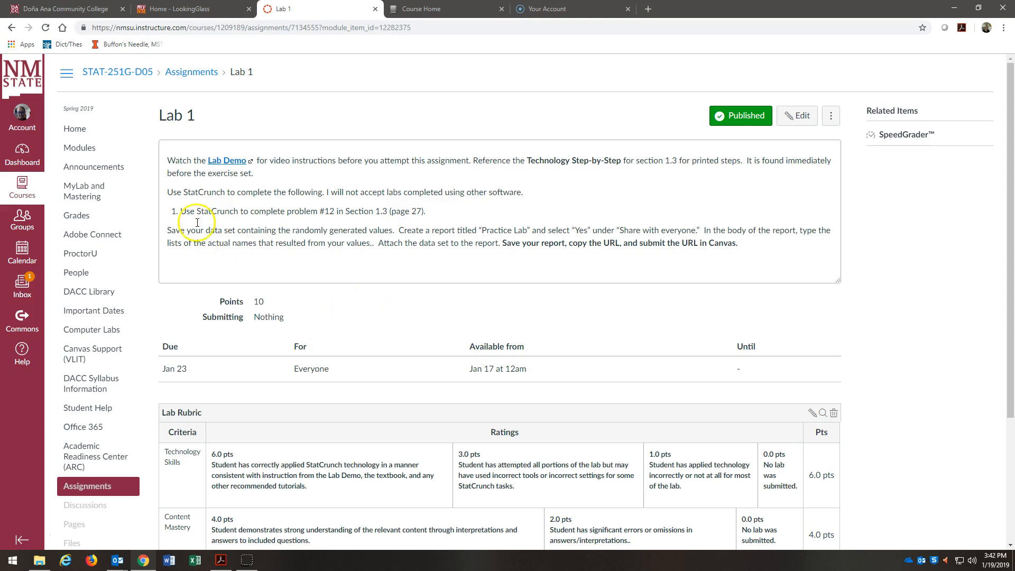
# Open the StatCrunch website through the course's MyLab and Mastering page and start a blank data table.
pyautogui.click(83, 191)
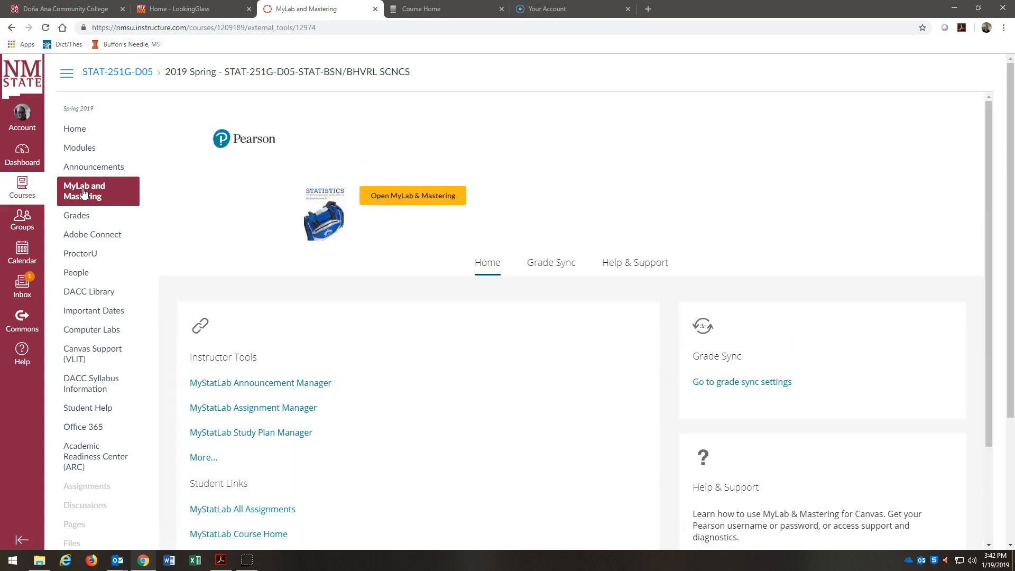
pyautogui.click(409, 195)
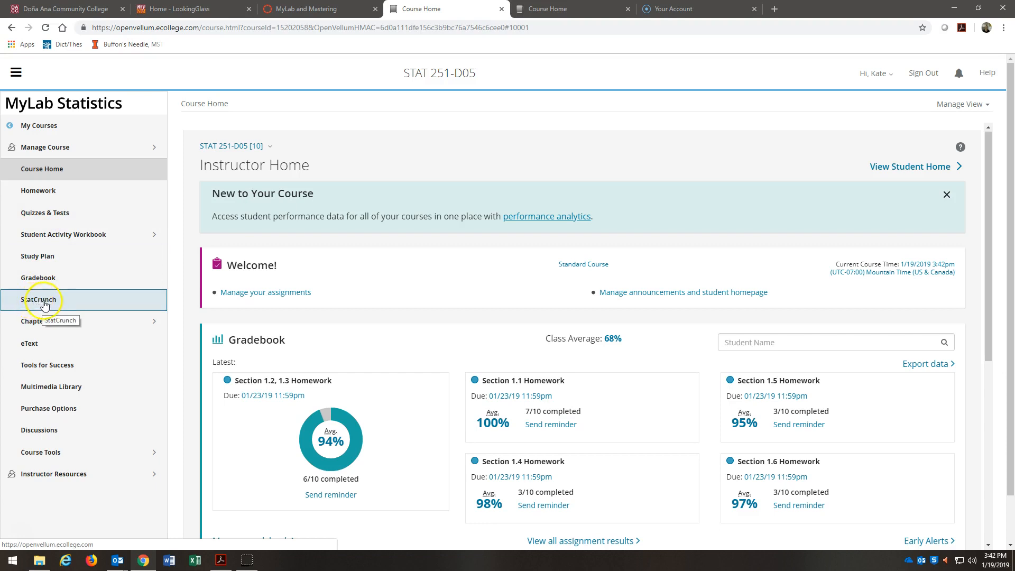
pyautogui.click(35, 304)
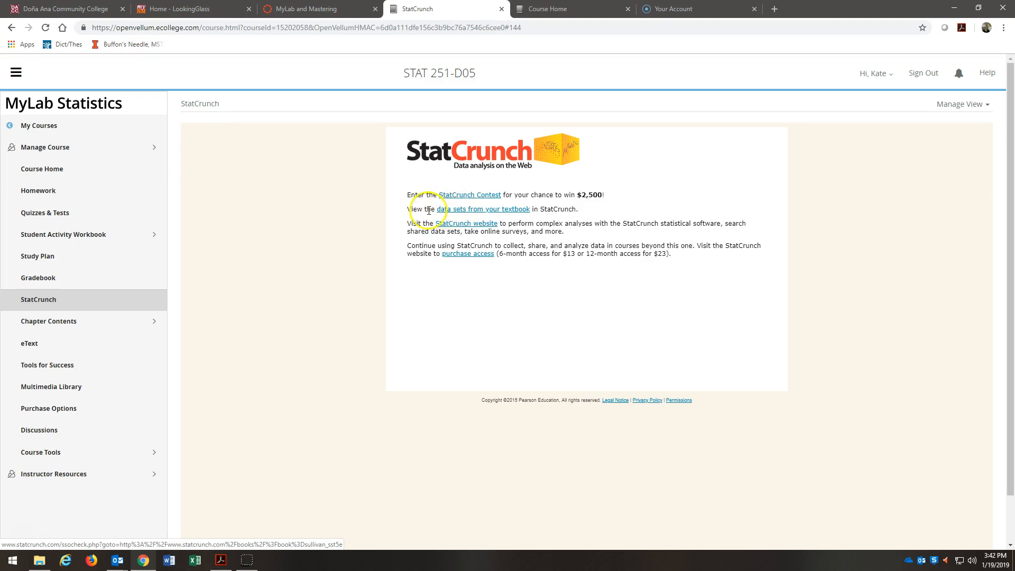
pyautogui.click(458, 224)
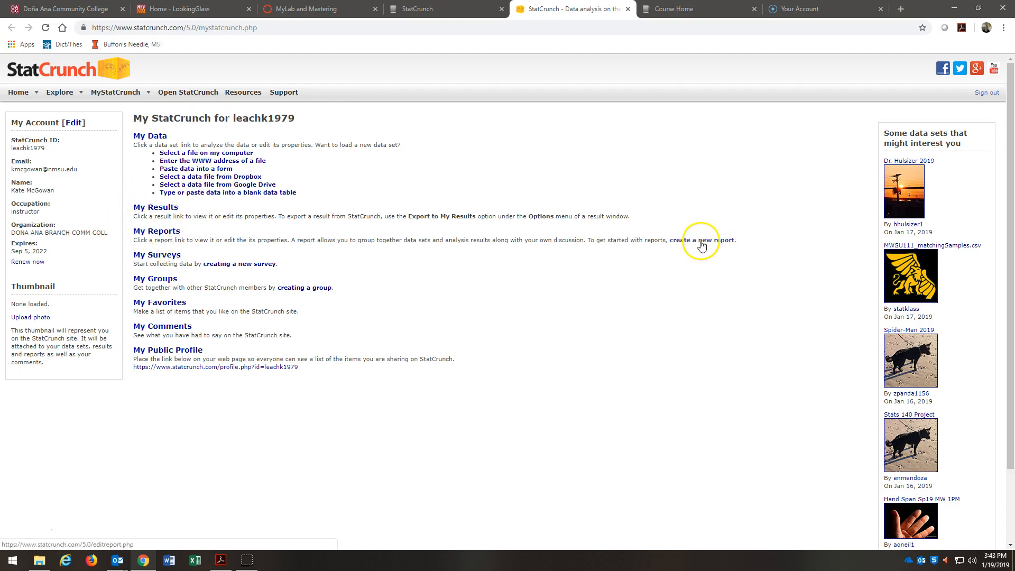
pyautogui.click(191, 197)
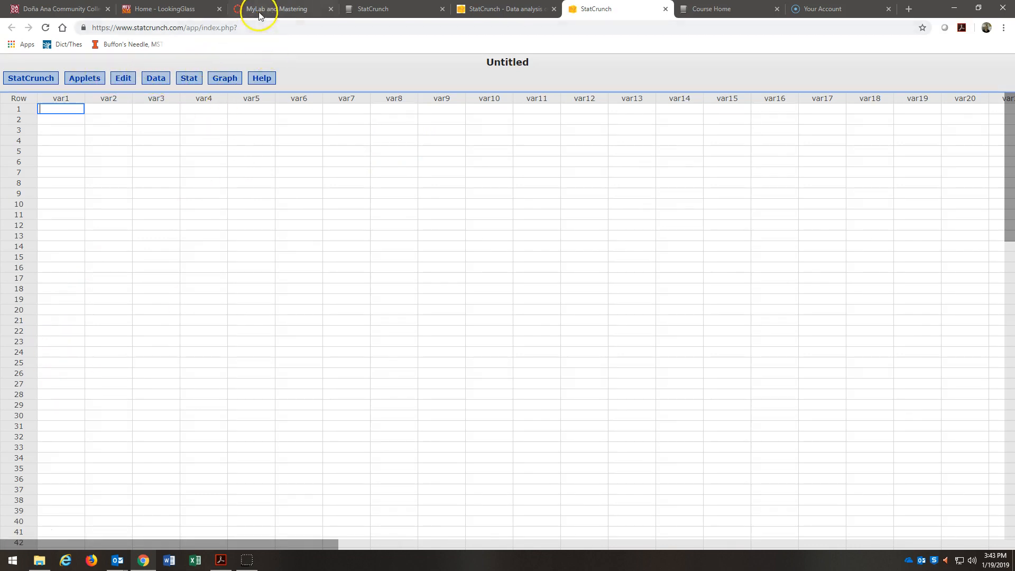
# Return to the Canvas course and open the Lab 1 assignment in the Week 1 module to read its instructions.
pyautogui.click(264, 9)
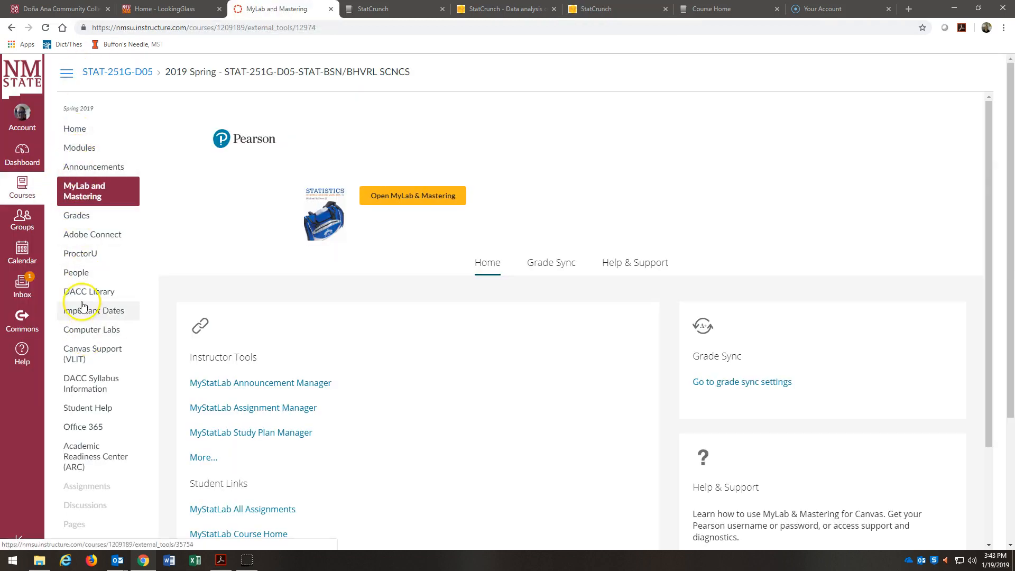
pyautogui.click(79, 147)
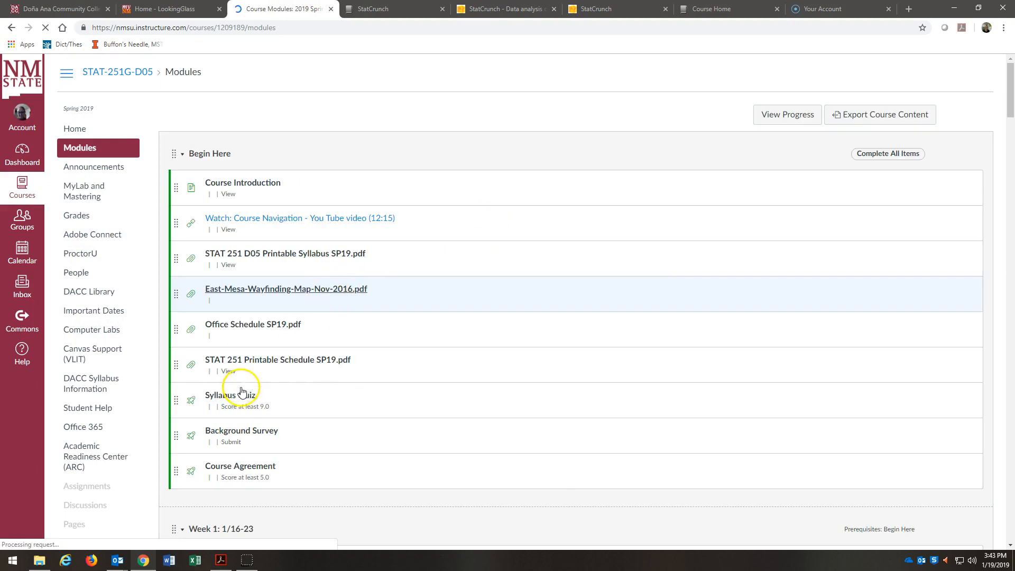
pyautogui.scroll(-8, 236, 406)
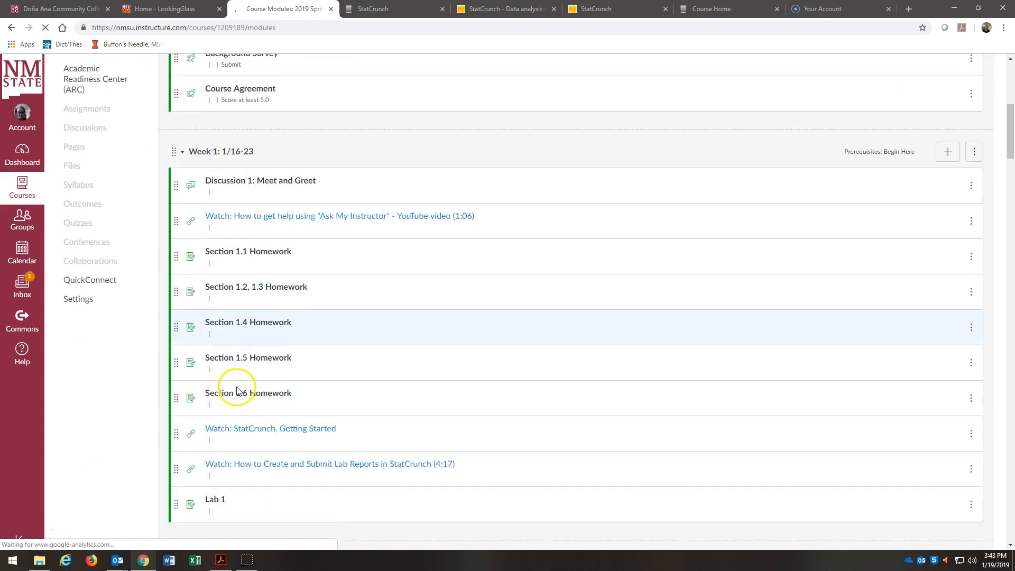
pyautogui.click(213, 422)
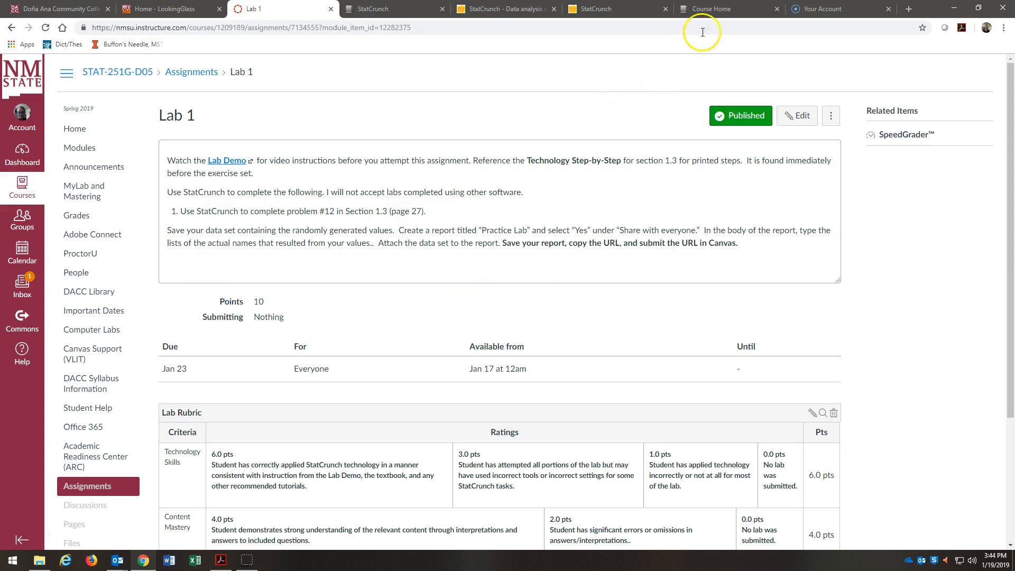
# In the blank StatCrunch table, simulate discrete uniform data with 16 rows, 2 columns, minimum 1 and maximum 44, split across columns.
pyautogui.click(621, 11)
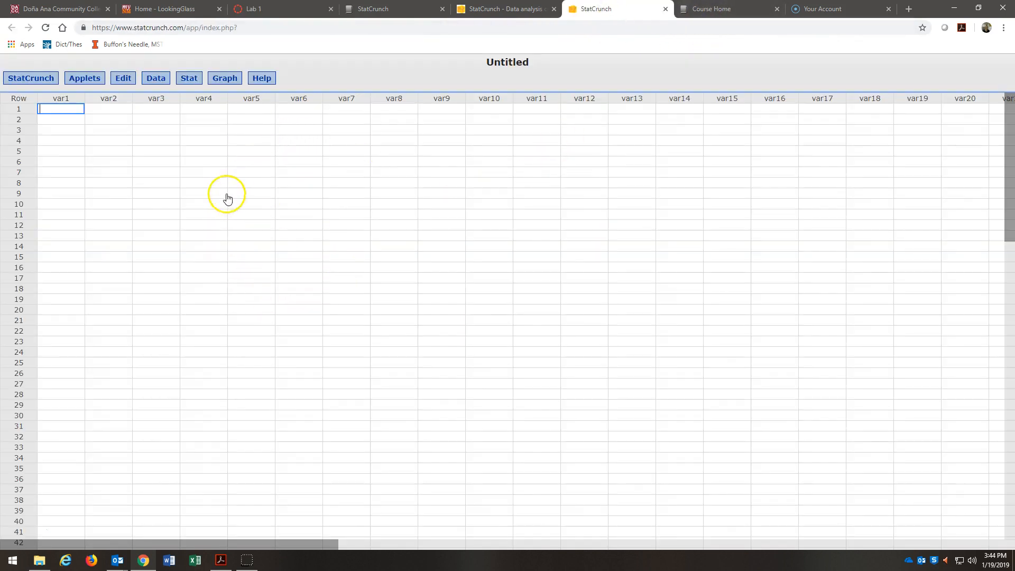
pyautogui.click(160, 80)
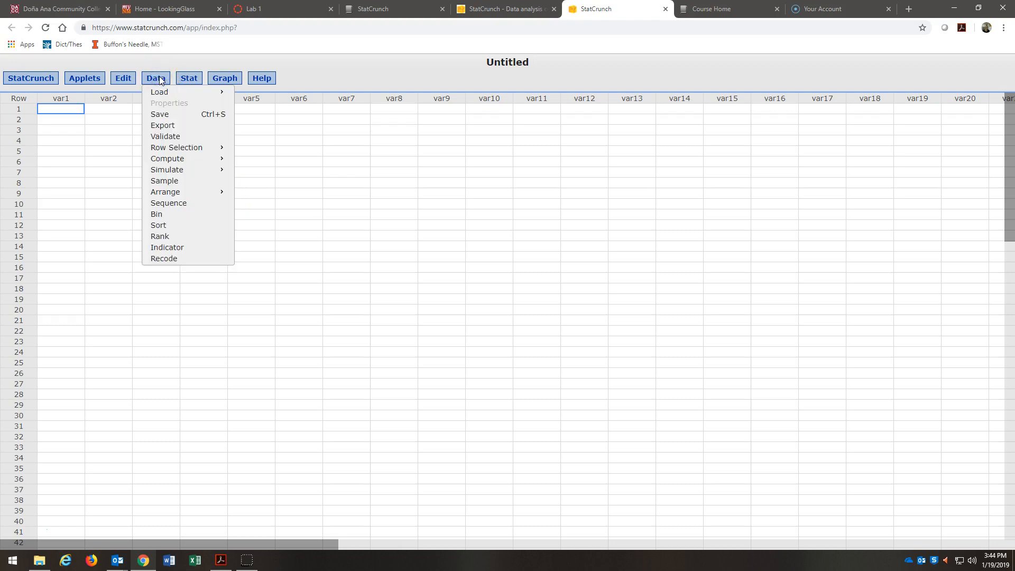
pyautogui.moveTo(172, 170)
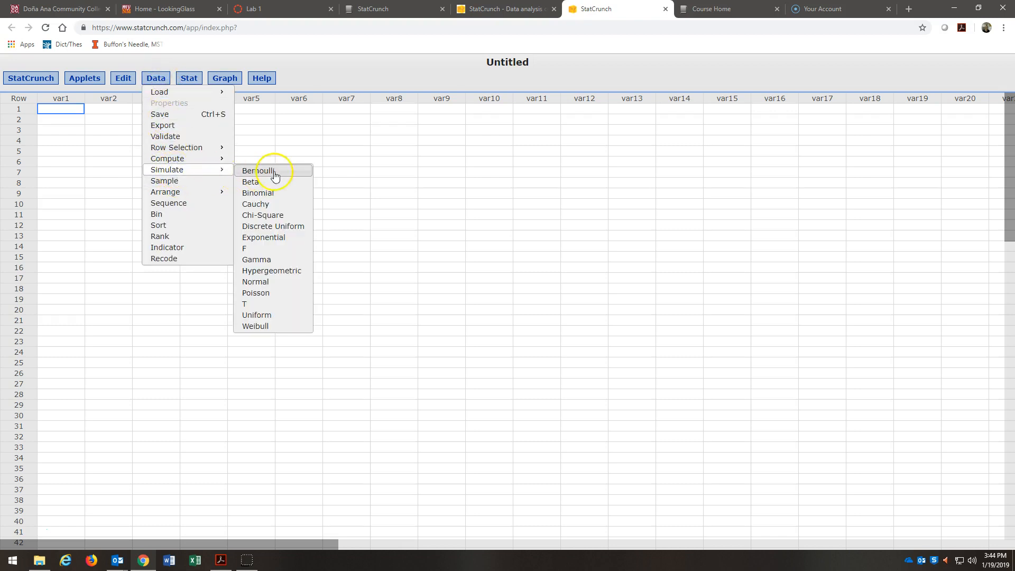
pyautogui.click(273, 229)
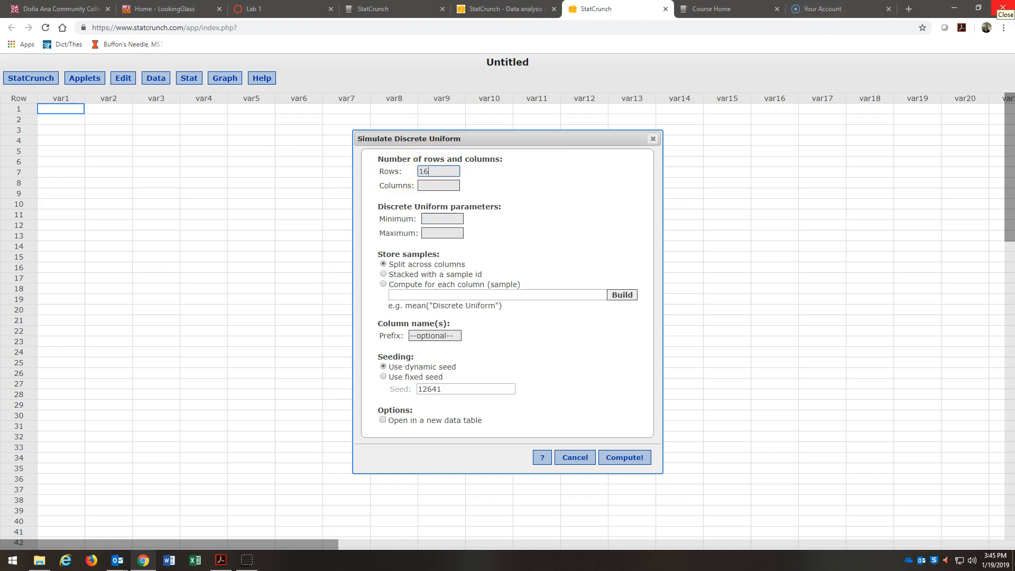
pyautogui.click(425, 186)
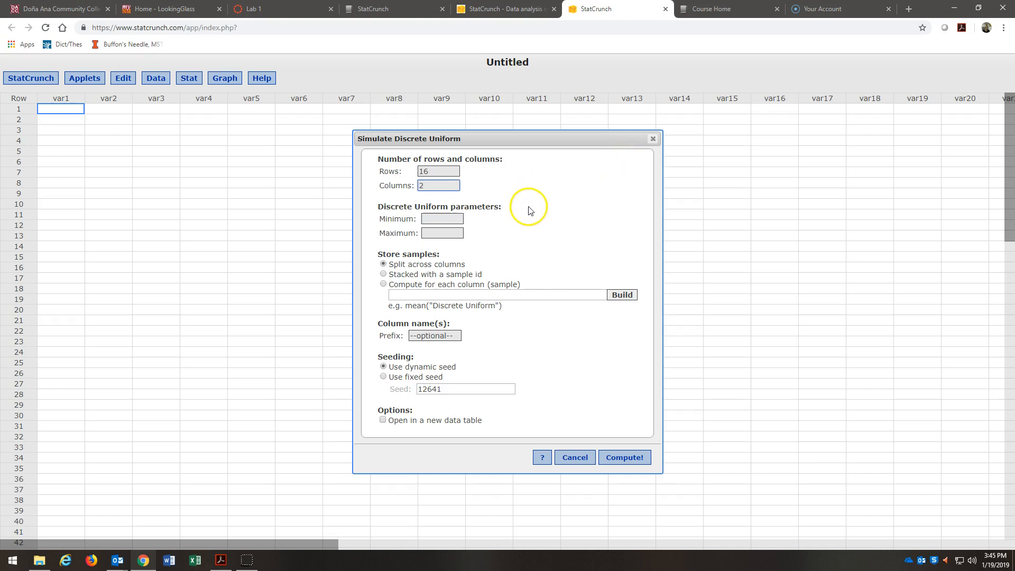
pyautogui.click(443, 219)
pyautogui.write('1')
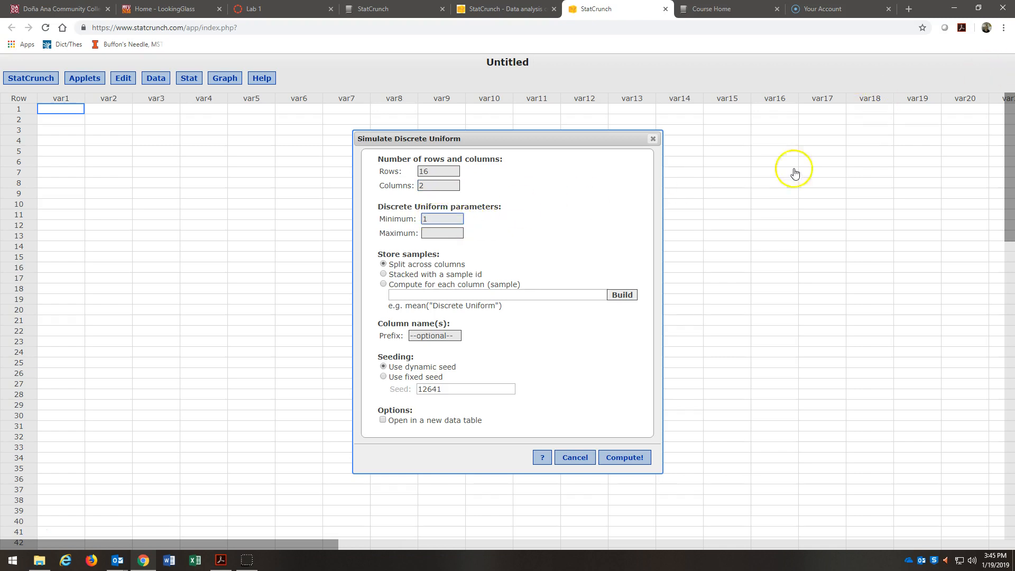
pyautogui.press('Tab')
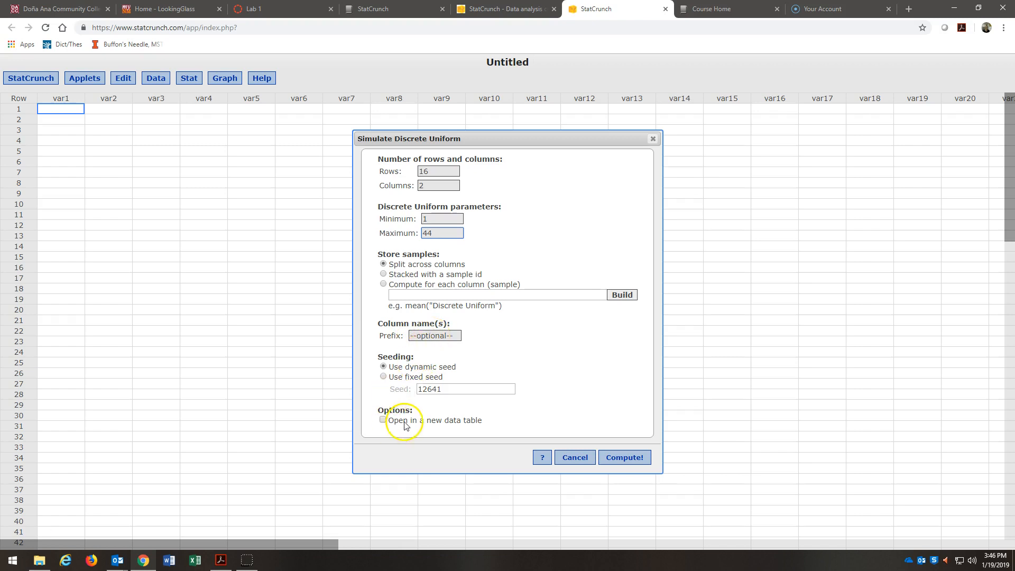
pyautogui.click(624, 457)
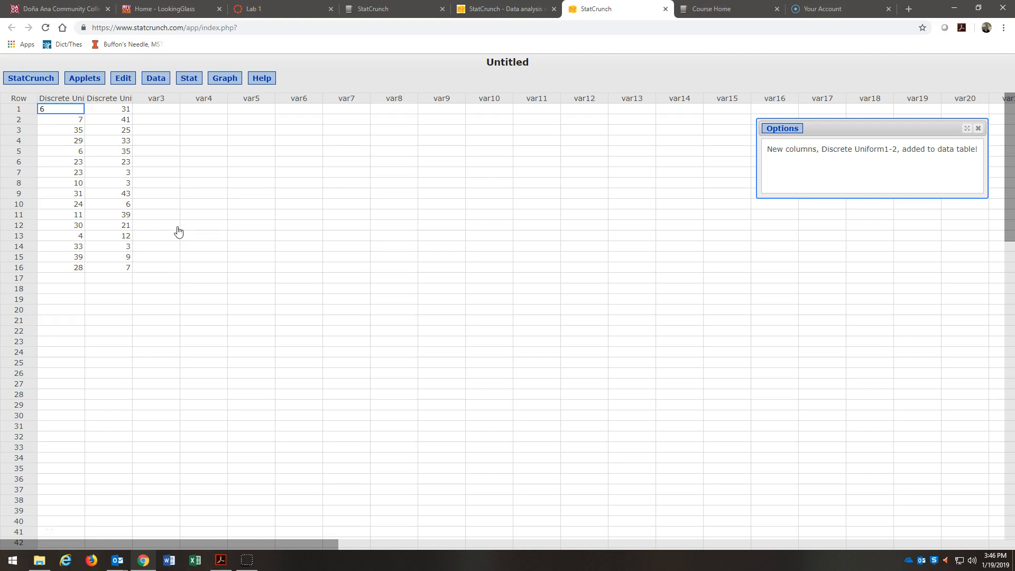
# Save the simulated data set to the My Data folder as "Lab 1 Data".
pyautogui.click(154, 79)
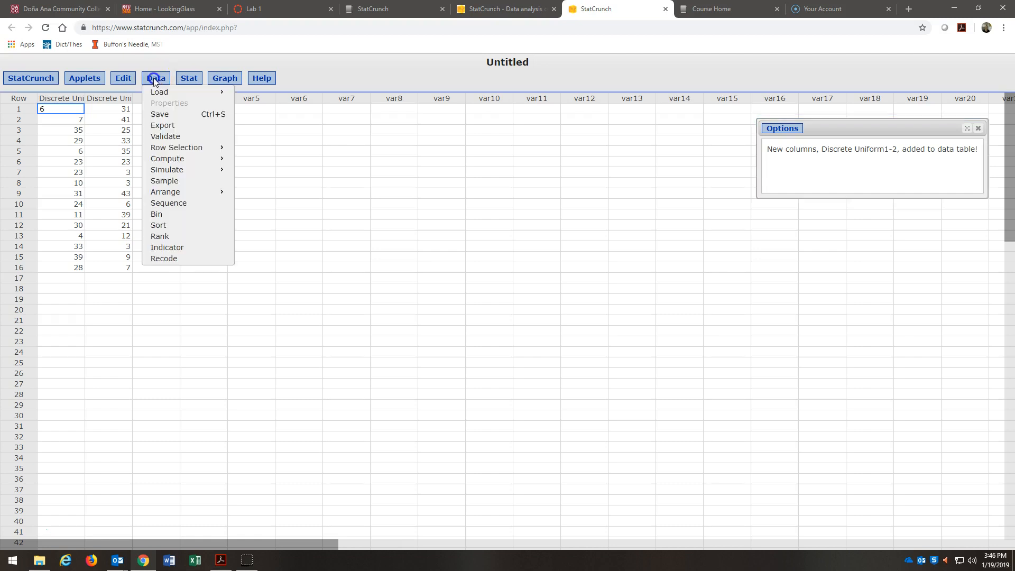
pyautogui.click(159, 114)
pyautogui.write('Lab 1 Data')
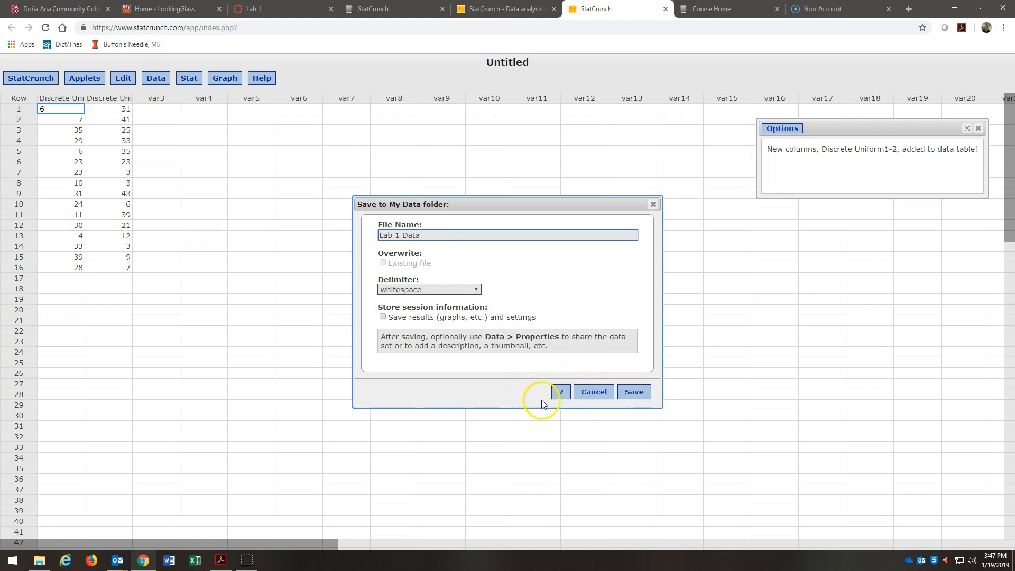
pyautogui.click(635, 395)
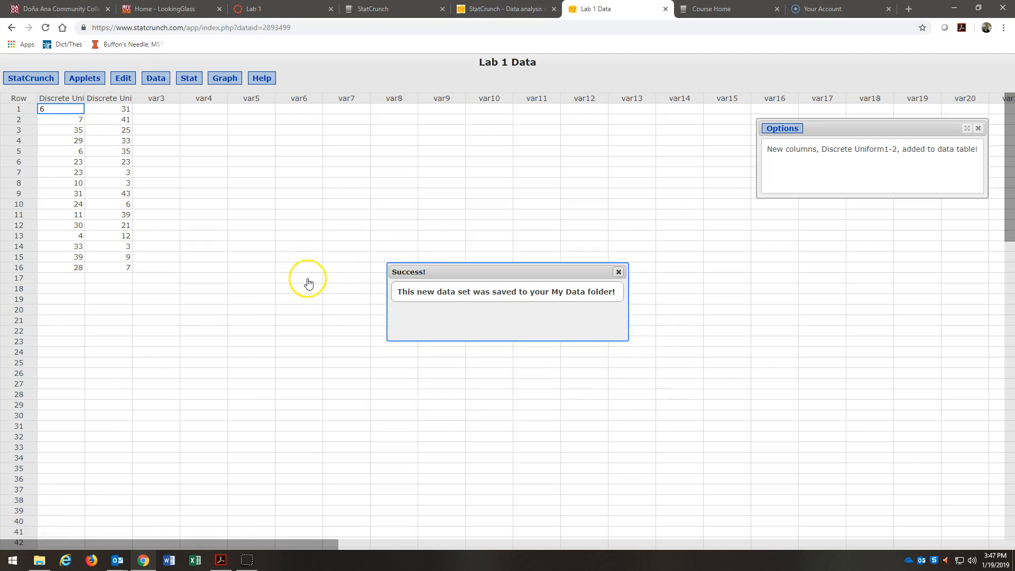
# Create a new StatCrunch report titled "Lab 1" and share it with everyone.
pyautogui.click(511, 12)
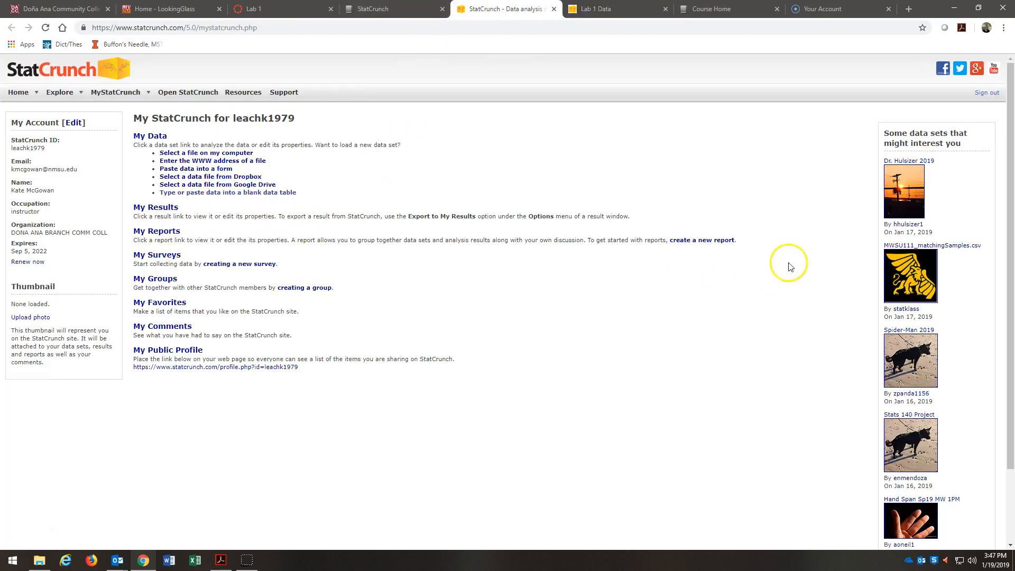
pyautogui.click(686, 243)
pyautogui.click(193, 161)
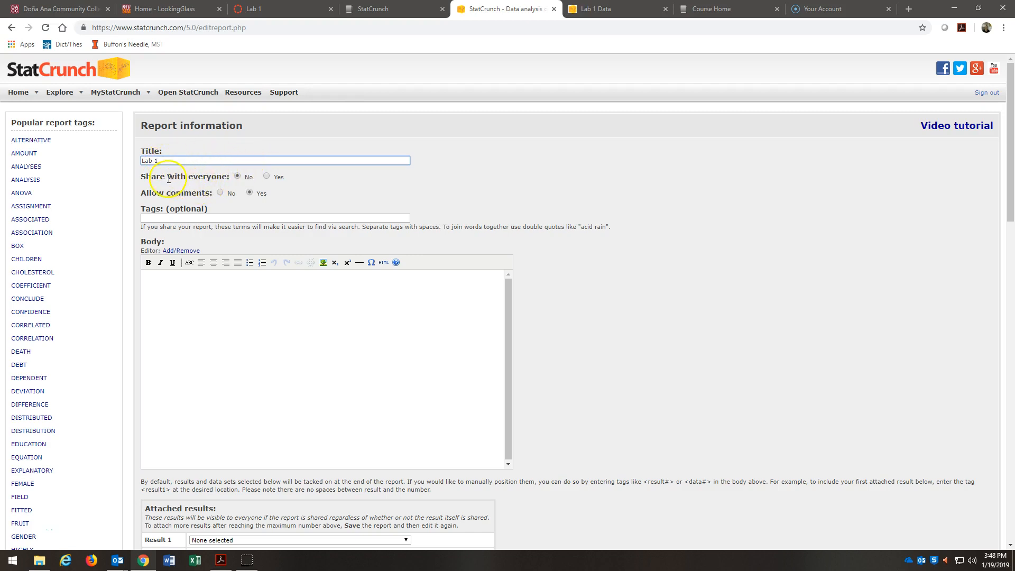
pyautogui.click(267, 176)
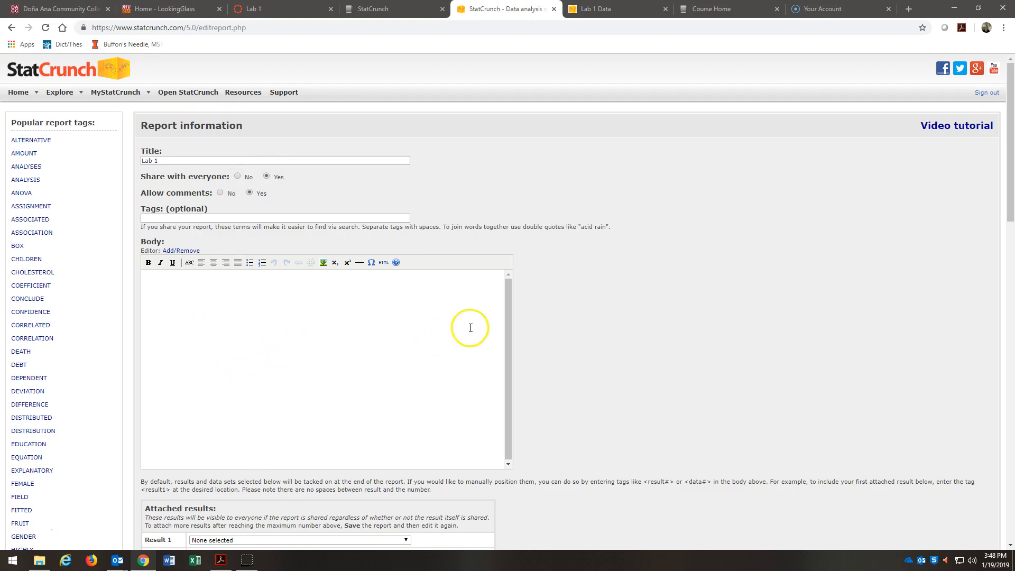
# Consult the saved random values and fill the report body with "1.3.12.a", "6 - J.Q.Adams", "7 - Jackson", "...", "1.3.12.b" and "..." on separate lines.
pyautogui.click(272, 315)
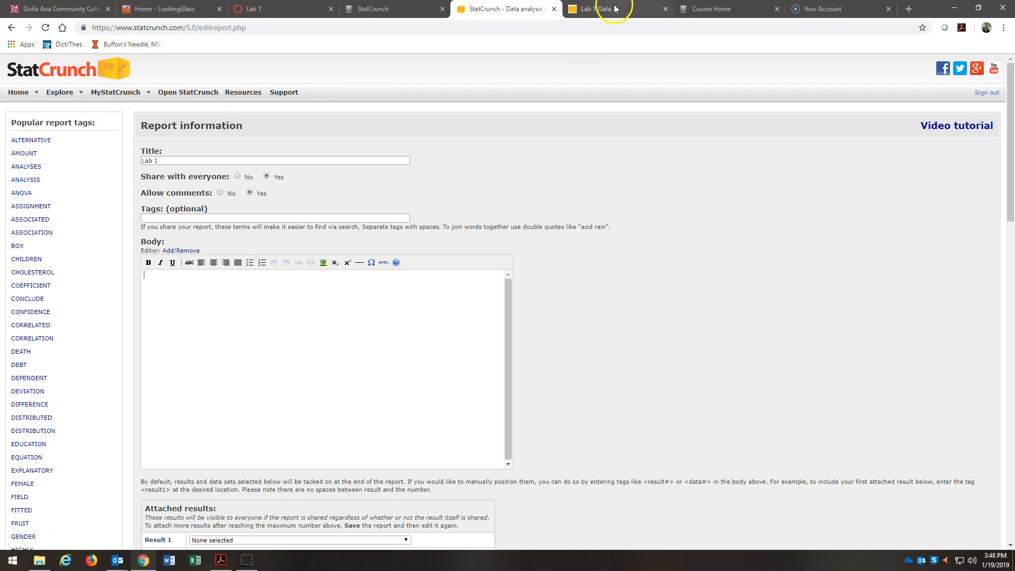
pyautogui.click(597, 8)
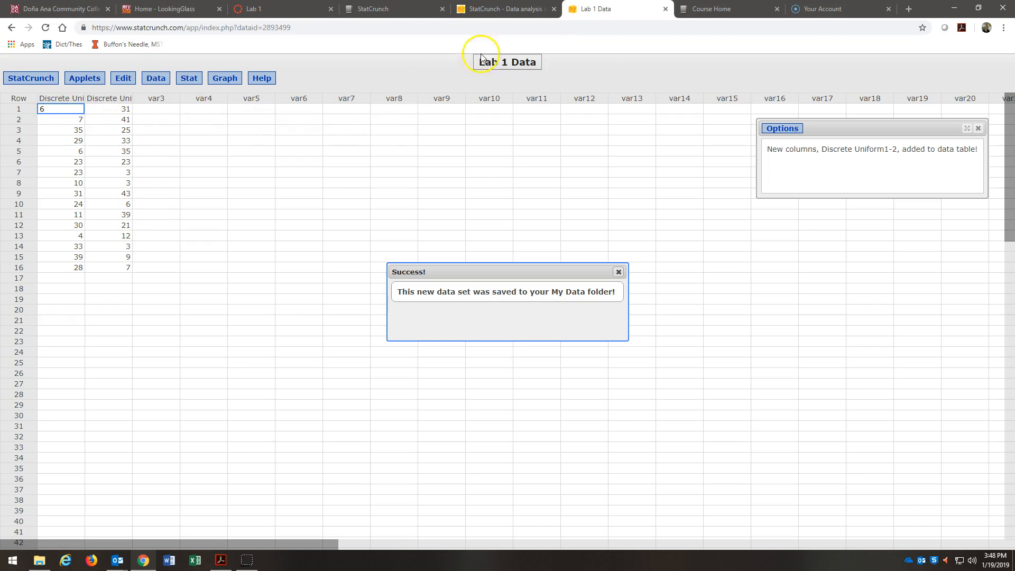
pyautogui.click(481, 9)
pyautogui.click(180, 275)
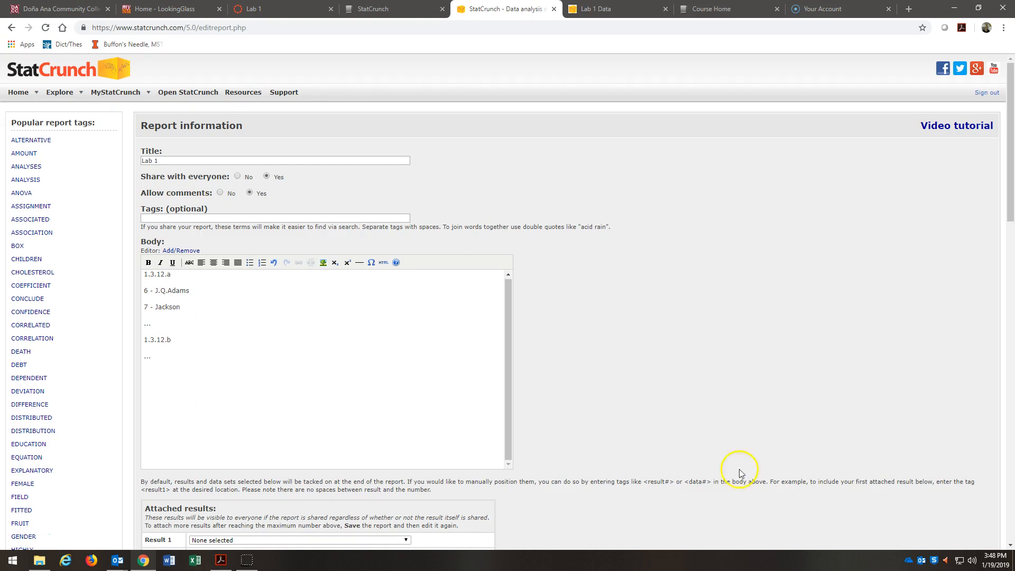
# Attach the newly saved Lab 1 Data to the report as Data set 1 and check its preview.
pyautogui.scroll(-3, 607, 358)
pyautogui.scroll(-2, 600, 352)
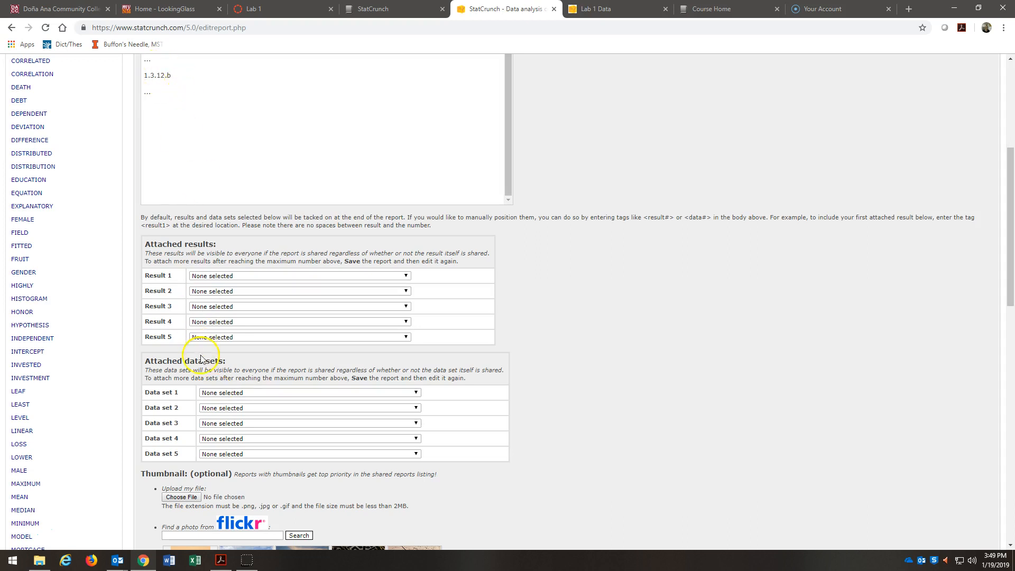
pyautogui.click(215, 395)
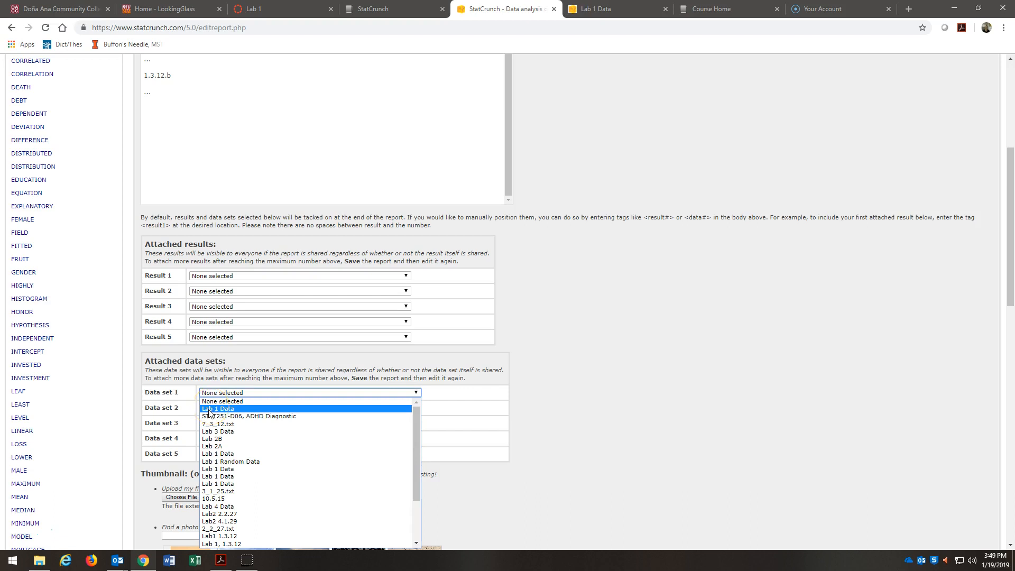
pyautogui.click(211, 409)
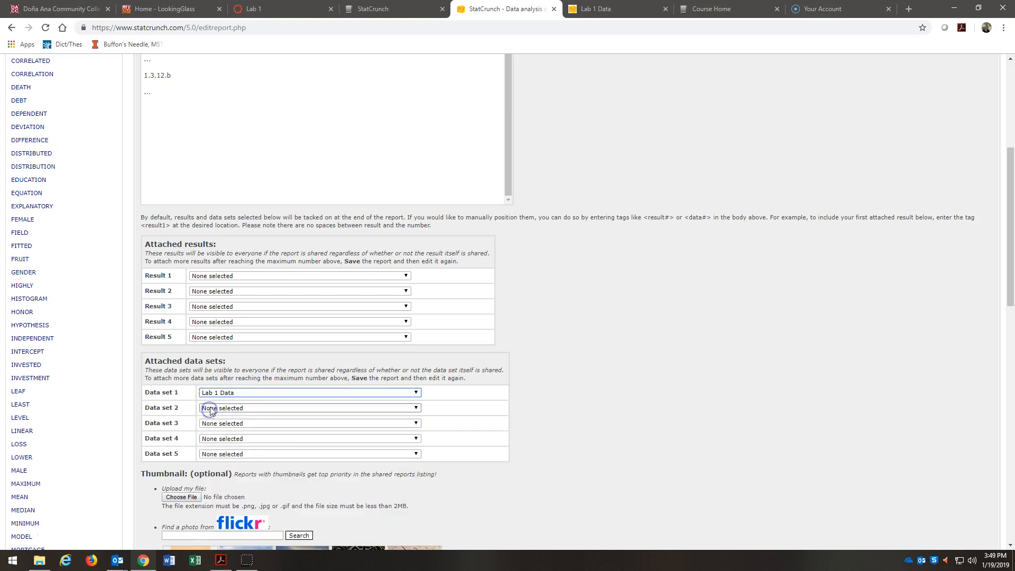
pyautogui.scroll(-1, 723, 360)
pyautogui.scroll(-4, 722, 357)
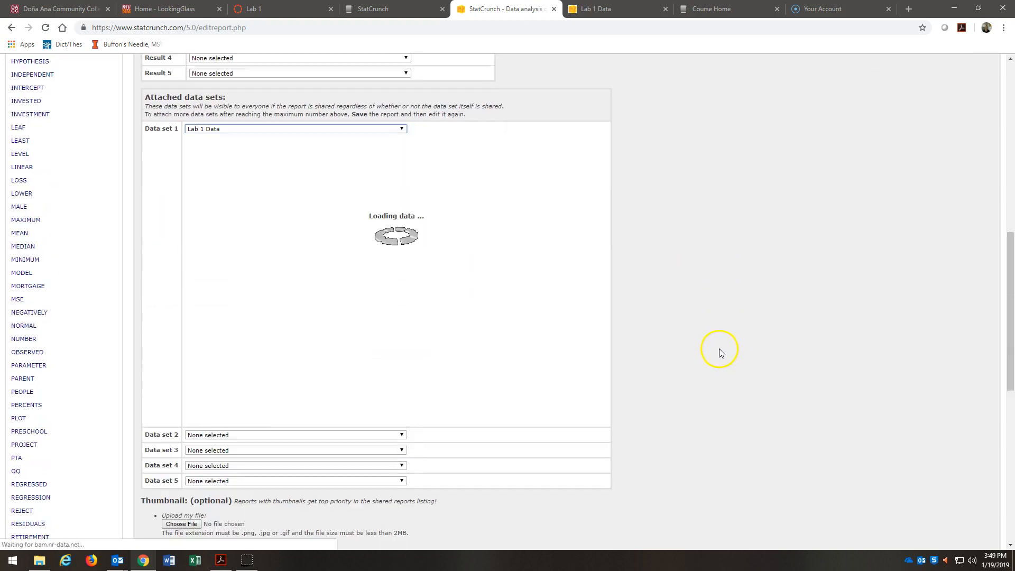
pyautogui.scroll(-4, 719, 347)
pyautogui.scroll(3, 719, 353)
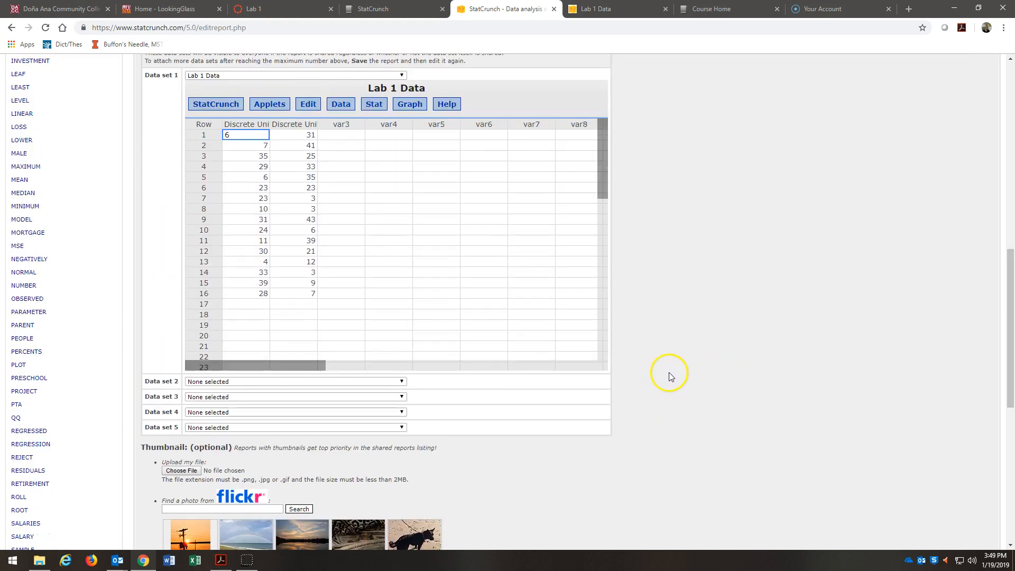
# Save the Lab 1 report without choosing a thumbnail.
pyautogui.scroll(-2, 674, 389)
pyautogui.scroll(-4, 674, 389)
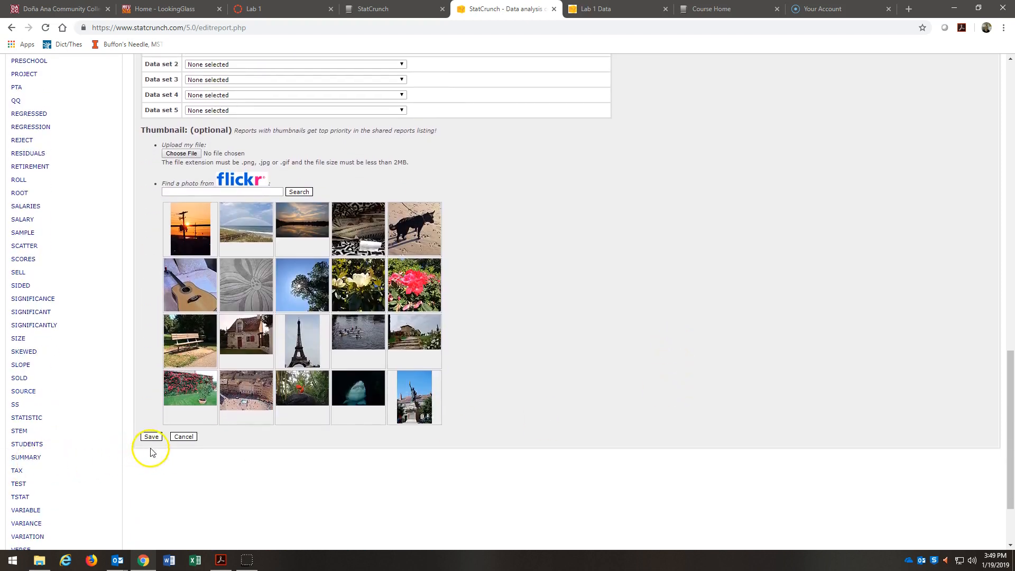
pyautogui.click(151, 437)
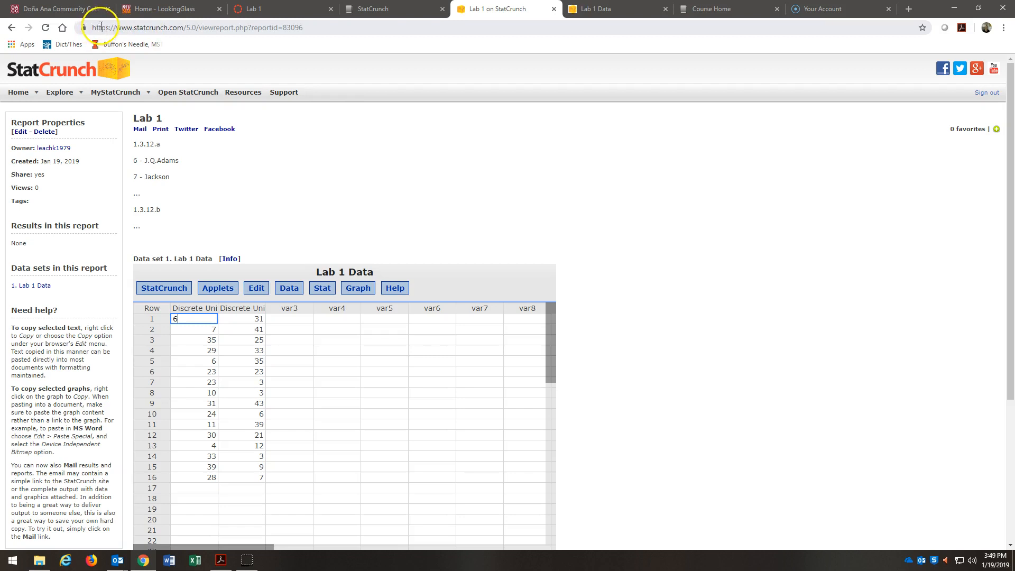
# Copy the saved report's URL and switch to the Lab 1 assignment in Canvas.
pyautogui.rightClick(159, 30)
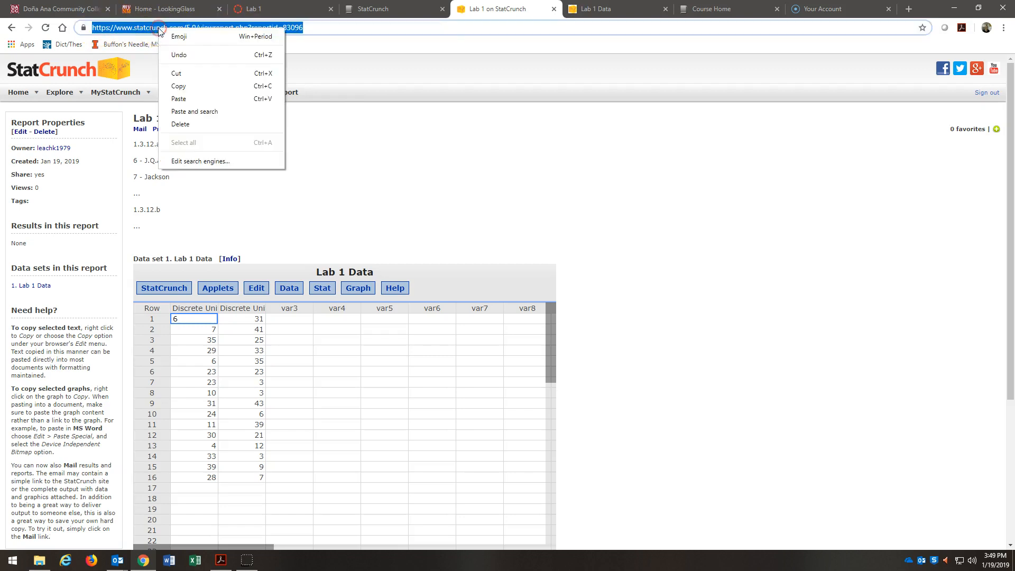
pyautogui.click(179, 86)
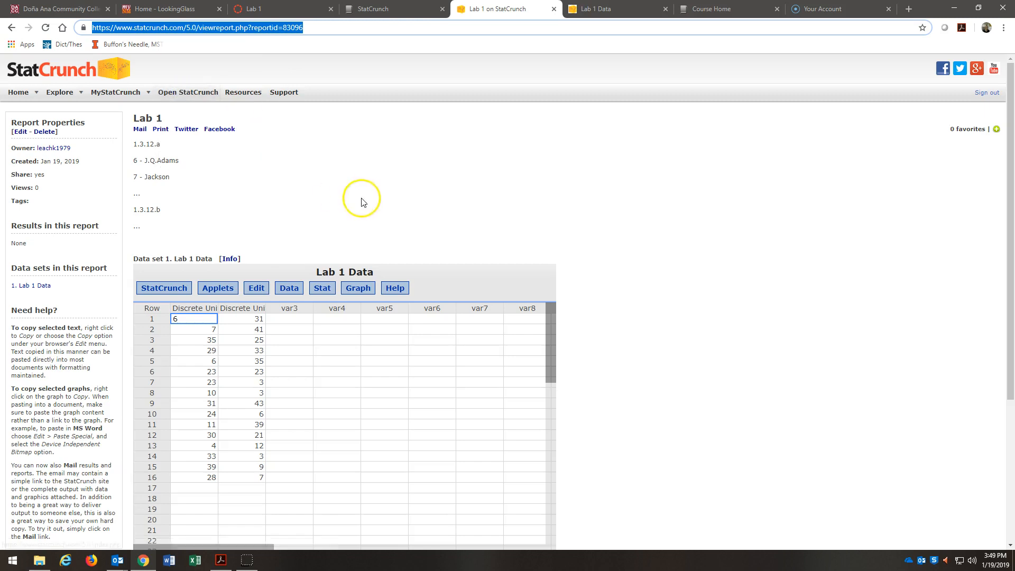
pyautogui.click(256, 9)
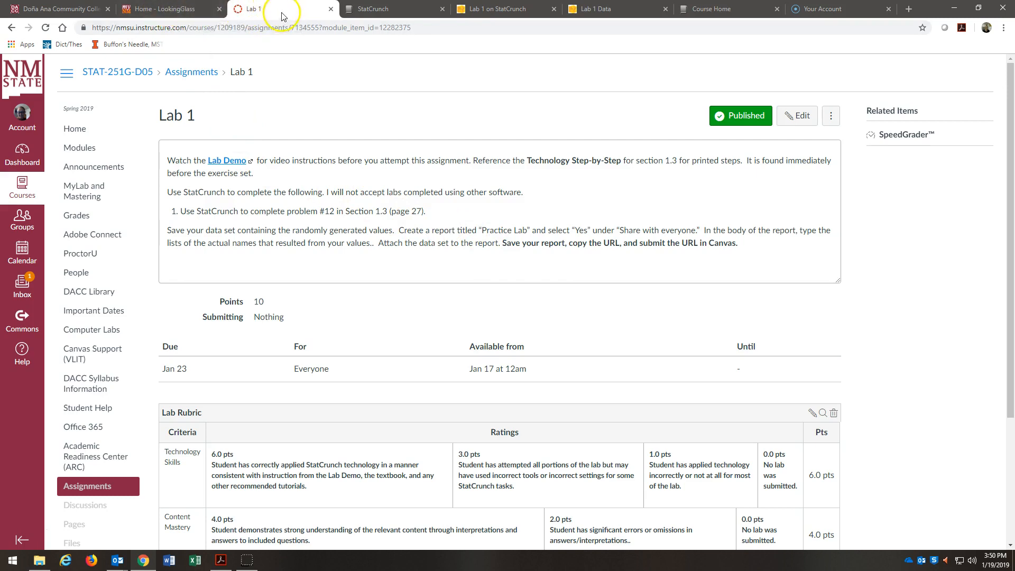
pyautogui.click(383, 9)
pyautogui.click(593, 11)
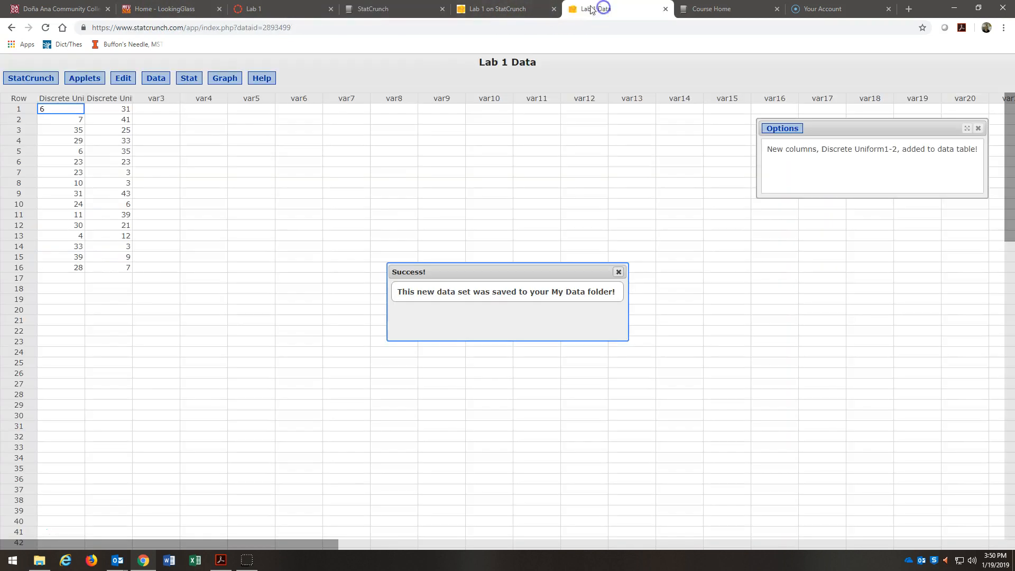
pyautogui.click(500, 9)
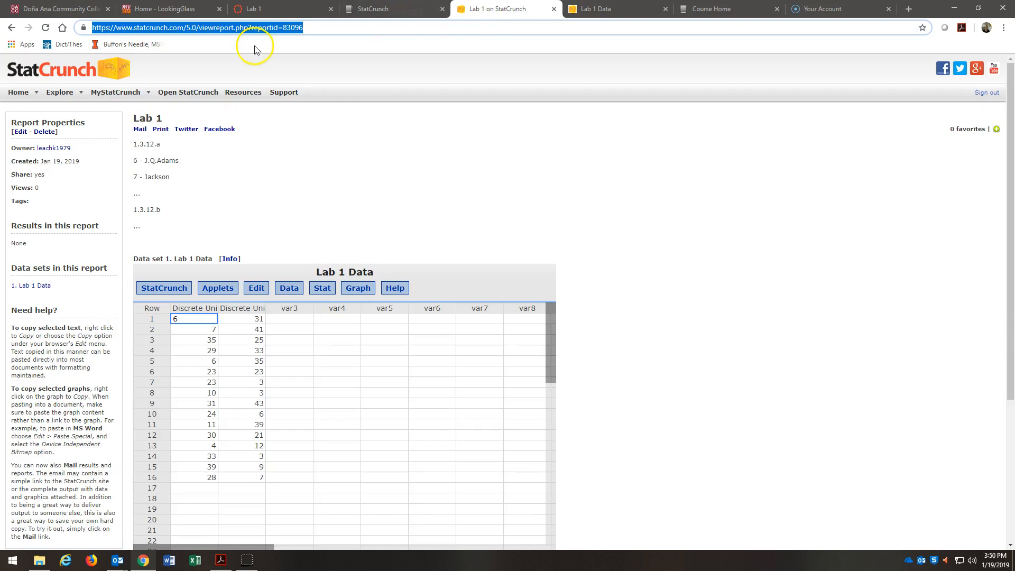